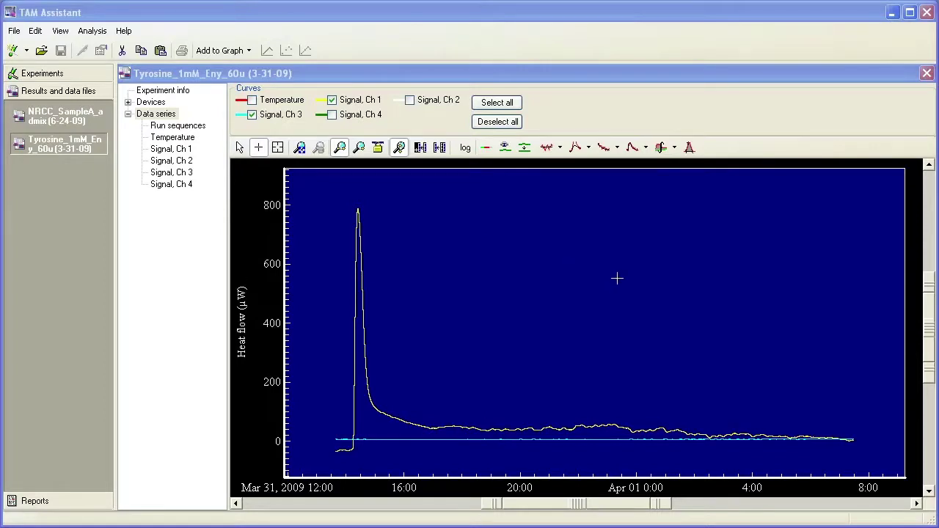
- Add the displayed Signal, Ch 1 and Signal, Ch 3 curves of the tyrosine experiment to a new report and open that report
click(241, 150)
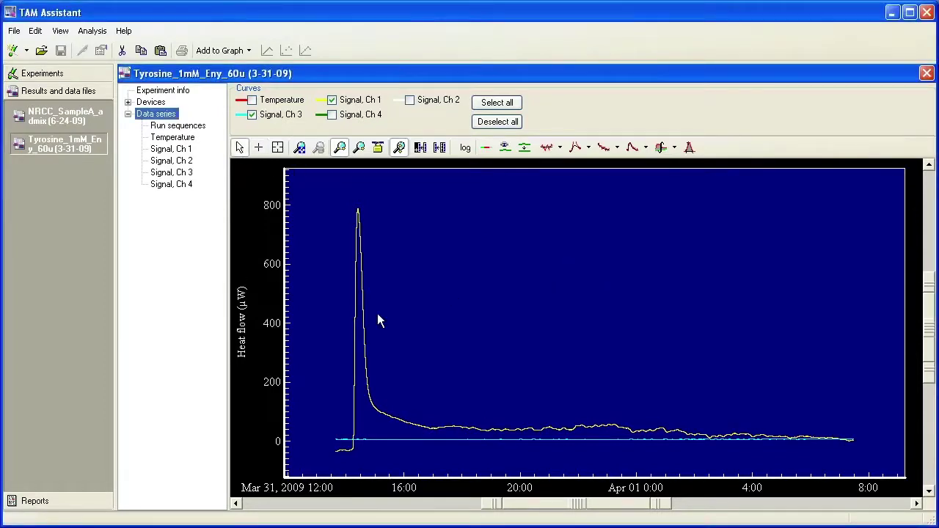
click(372, 408)
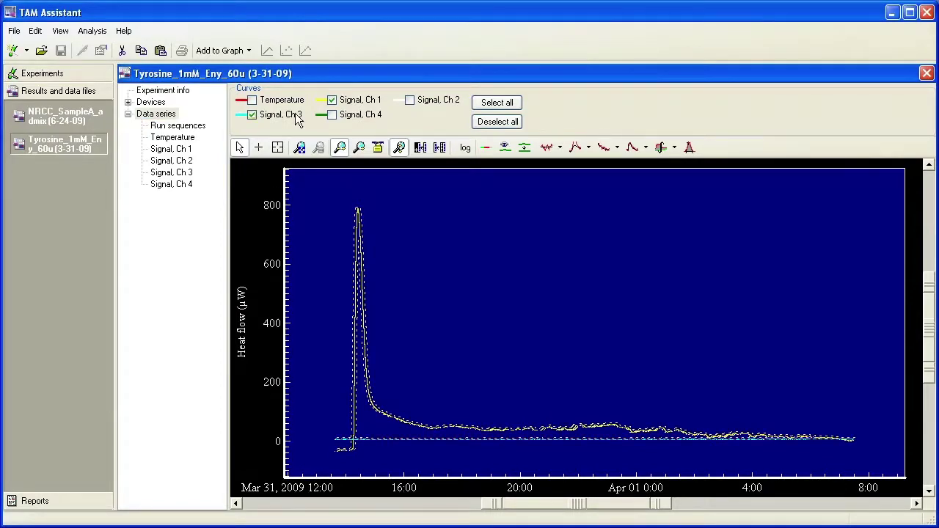
click(250, 51)
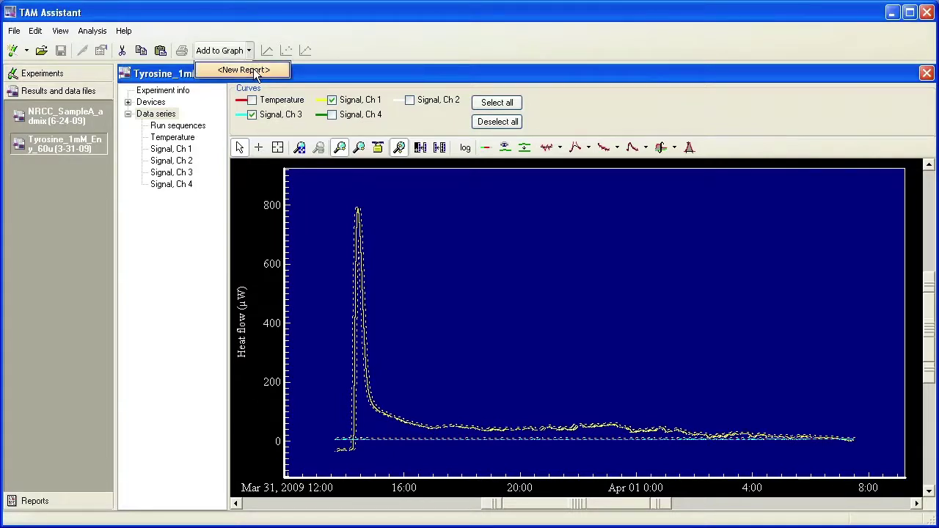
click(256, 71)
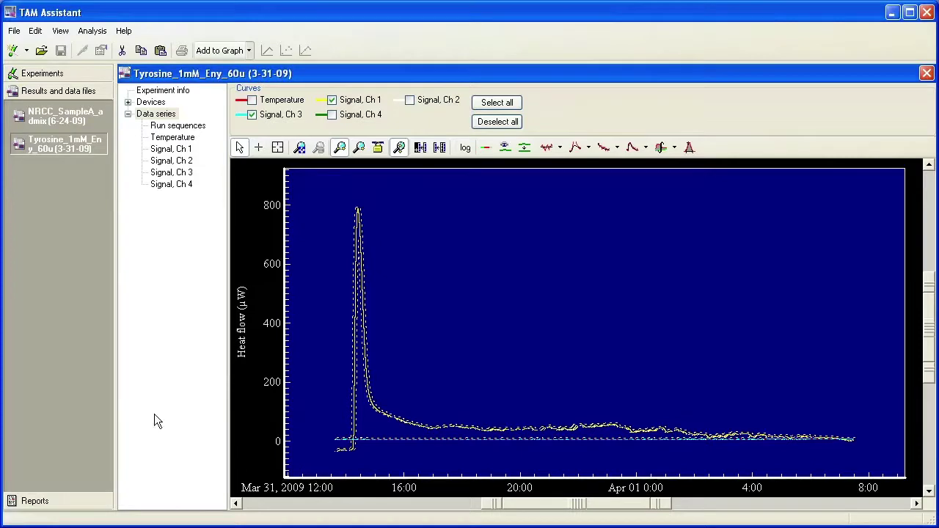
click(94, 502)
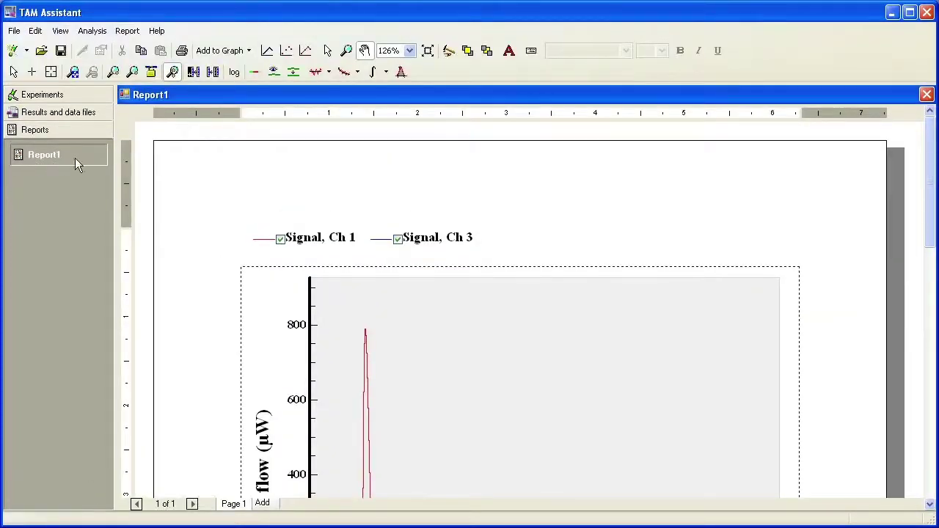
click(75, 158)
- Rescale the report graph's heat flow axis to about -125 to 185 µW to enlarge the low-signal region
drag(930, 243, 875, 214)
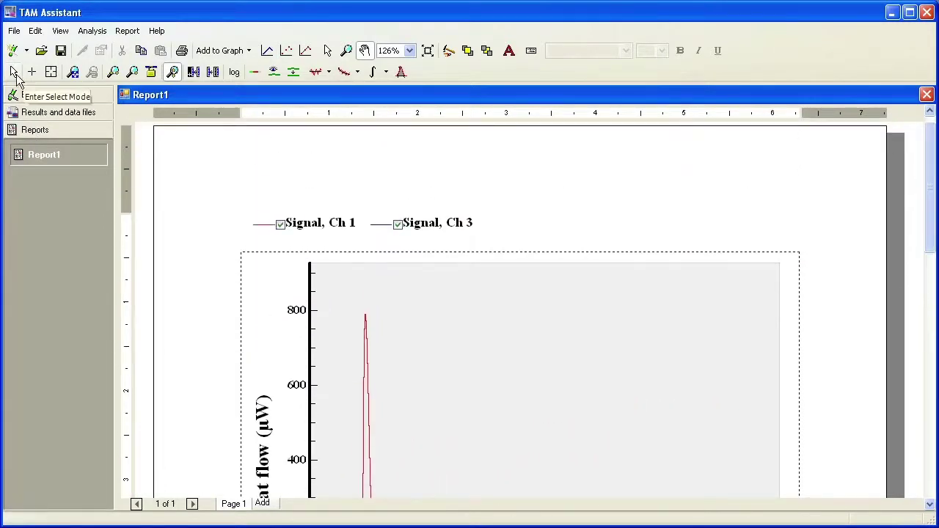
click(31, 72)
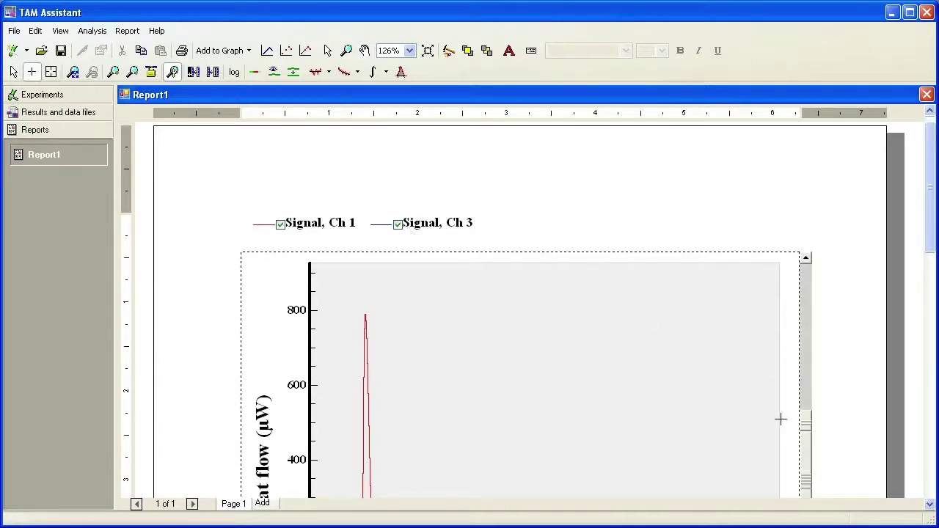
mouse_move(807, 419)
mouse_down()
mouse_move(807, 451)
mouse_move(807, 419)
mouse_up()
drag(930, 244, 930, 318)
drag(810, 217, 804, 273)
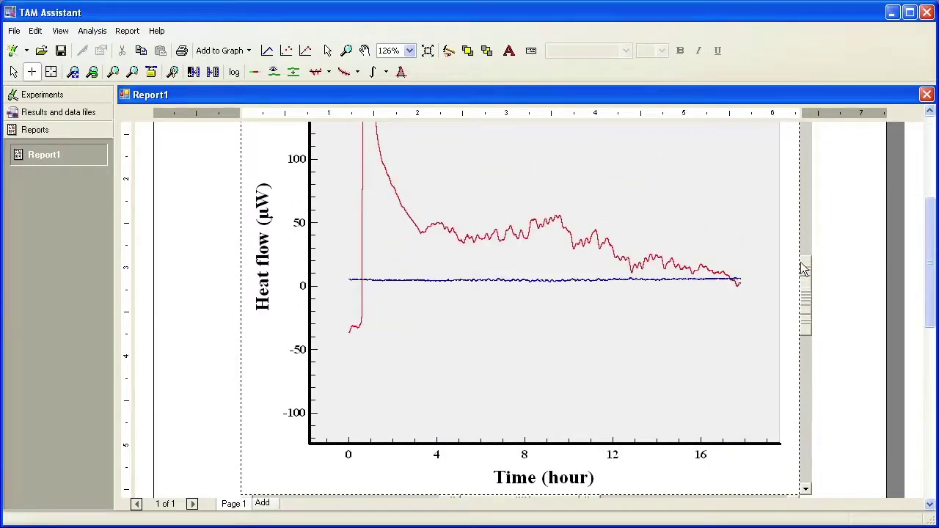
- Integrate the Signal, Ch 1 curve from about 3.4 to 9.3 hours, with a baseline sloping down to near the Ch 3 curve
click(387, 73)
click(400, 88)
click(423, 234)
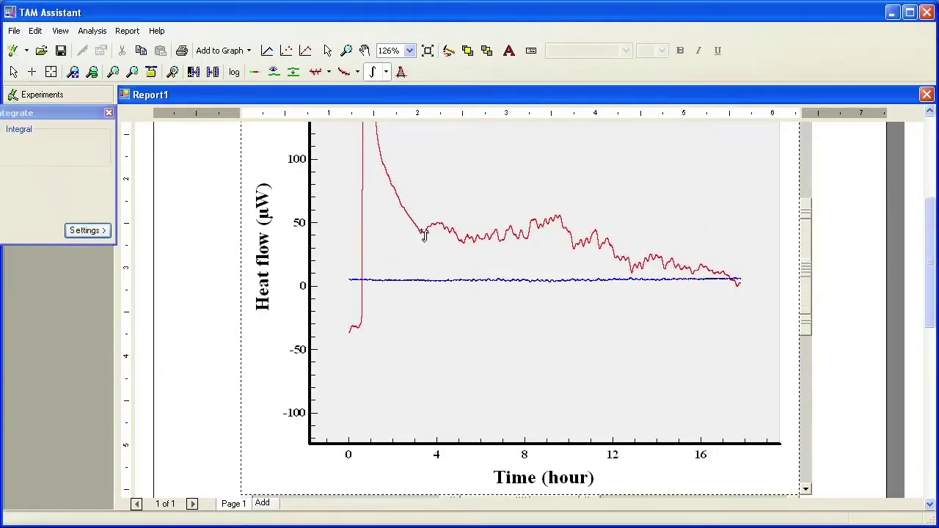
drag(424, 240, 556, 281)
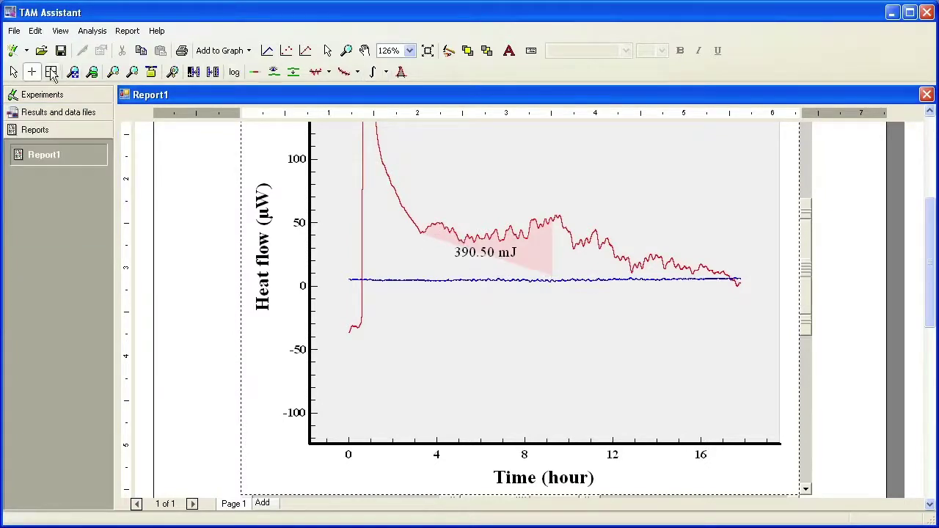
- Move the integral's value label out of the shaded area to the empty space above the curve
click(14, 71)
click(490, 252)
click(493, 257)
drag(493, 256, 542, 176)
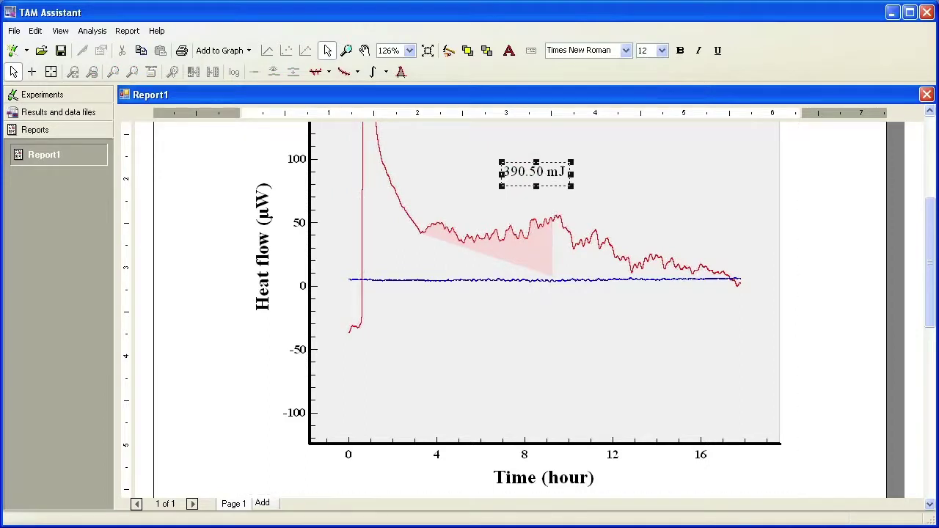
- Open the report graph's properties and set the opaque plot background to white
drag(931, 287, 925, 244)
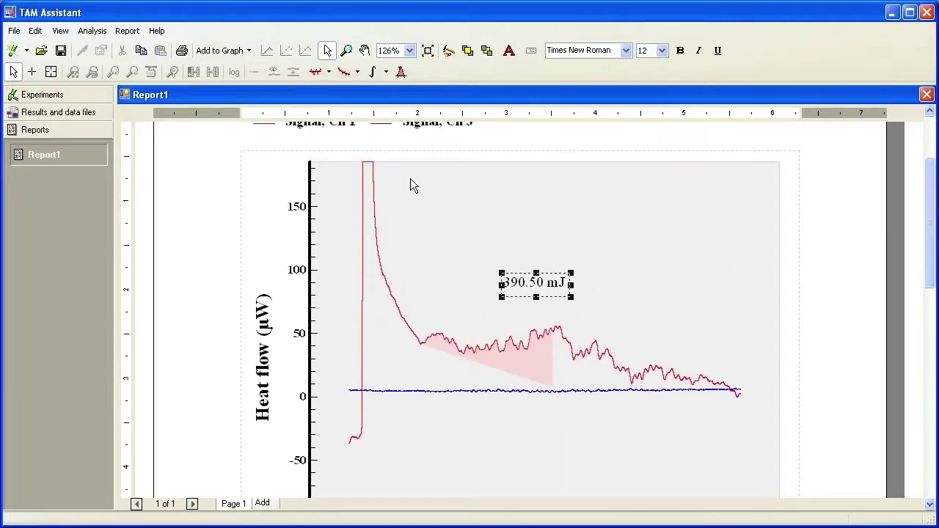
click(359, 184)
double_click(436, 206)
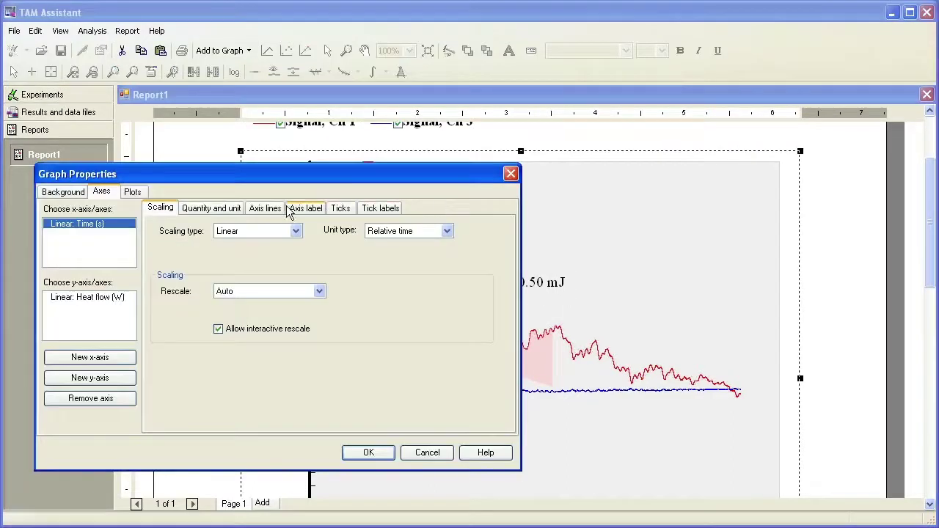
click(68, 194)
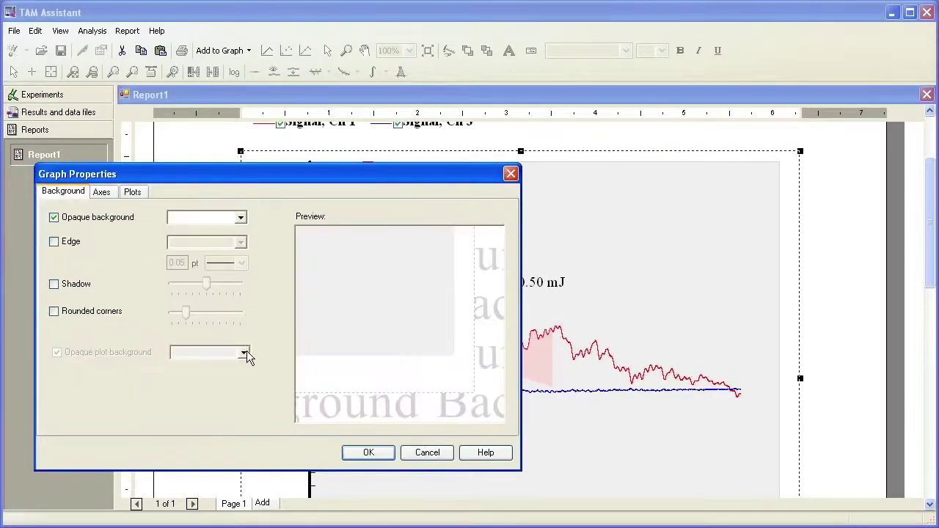
click(245, 354)
click(257, 415)
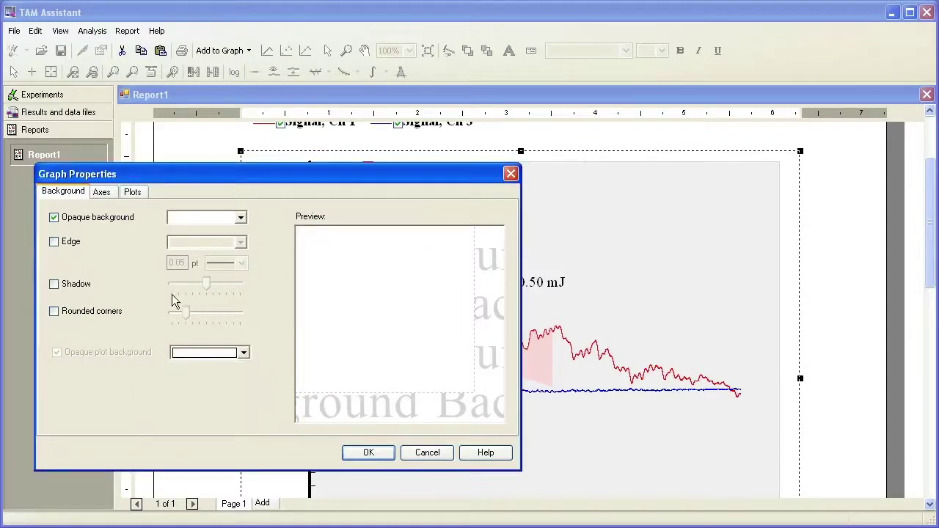
- Change the Signal, Ch 1 plot line to green with a 2 pt thickness and apply the graph properties
click(132, 191)
click(108, 223)
click(208, 336)
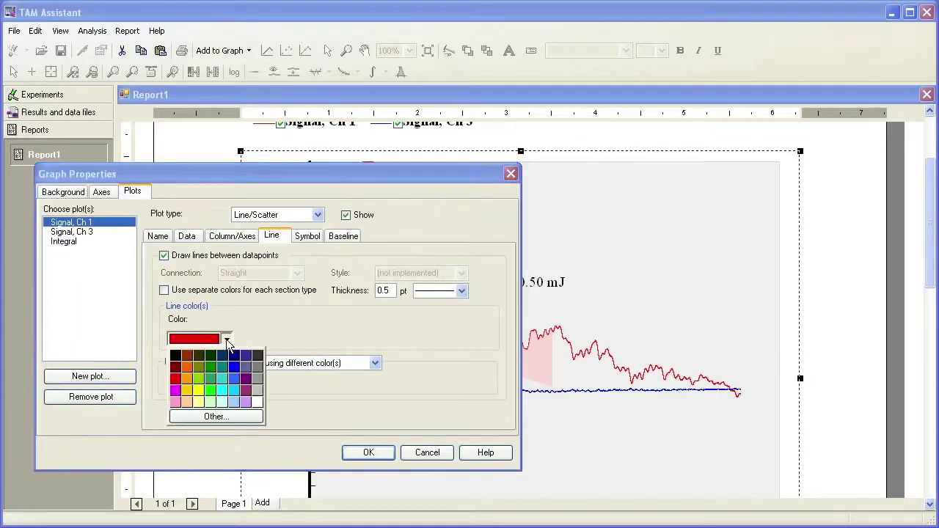
click(212, 380)
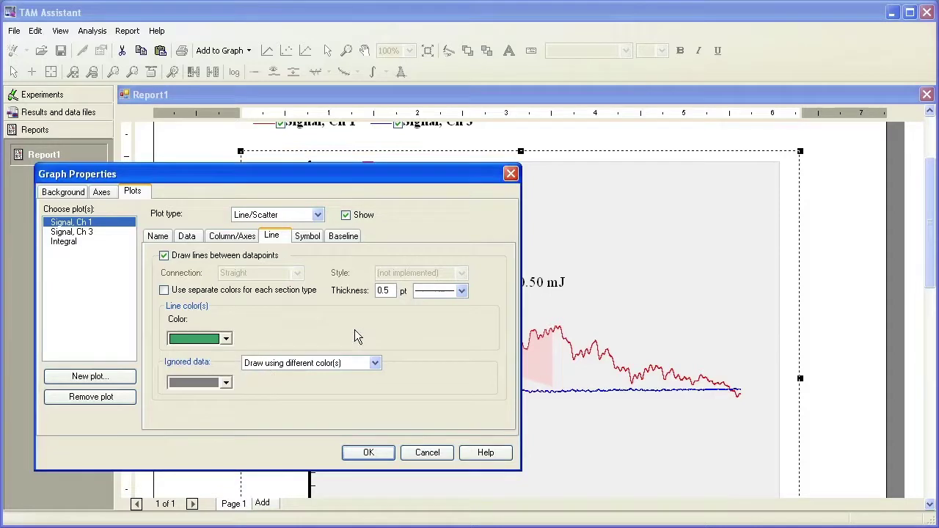
click(461, 291)
click(452, 351)
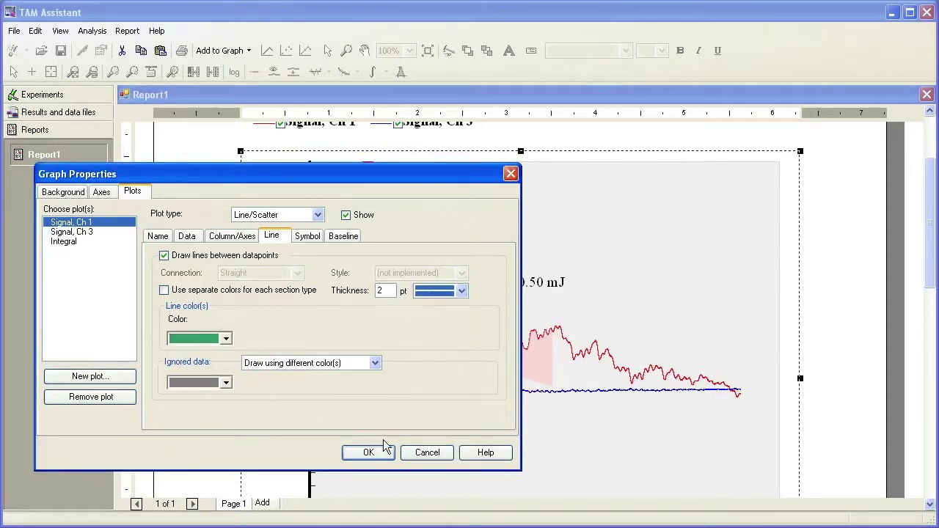
click(378, 451)
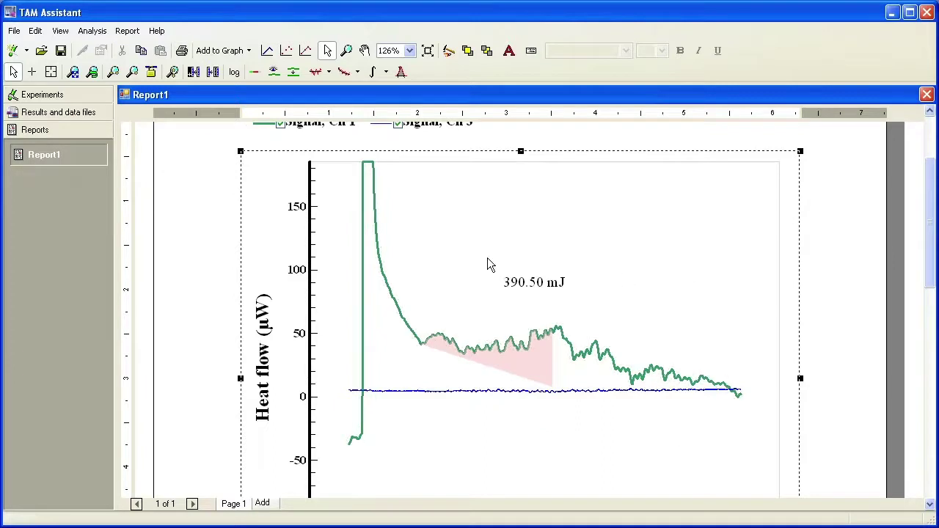
click(522, 288)
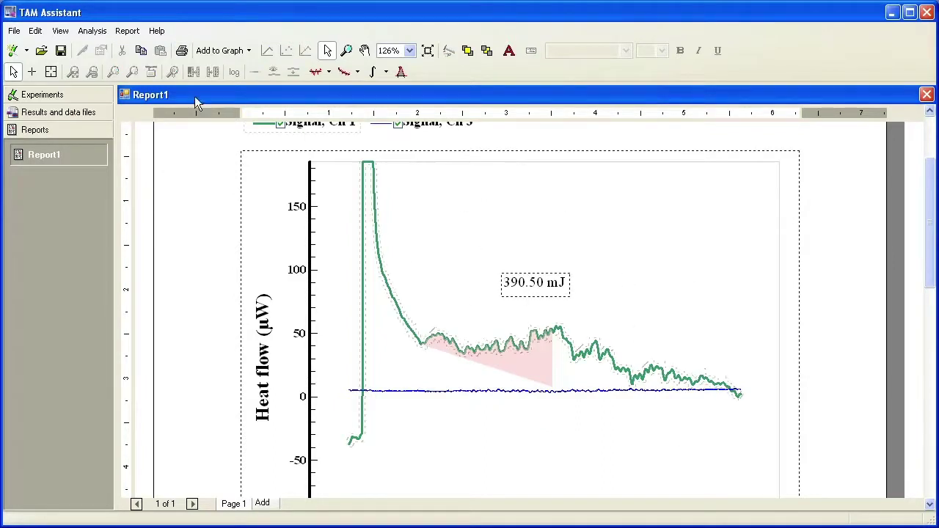
click(35, 31)
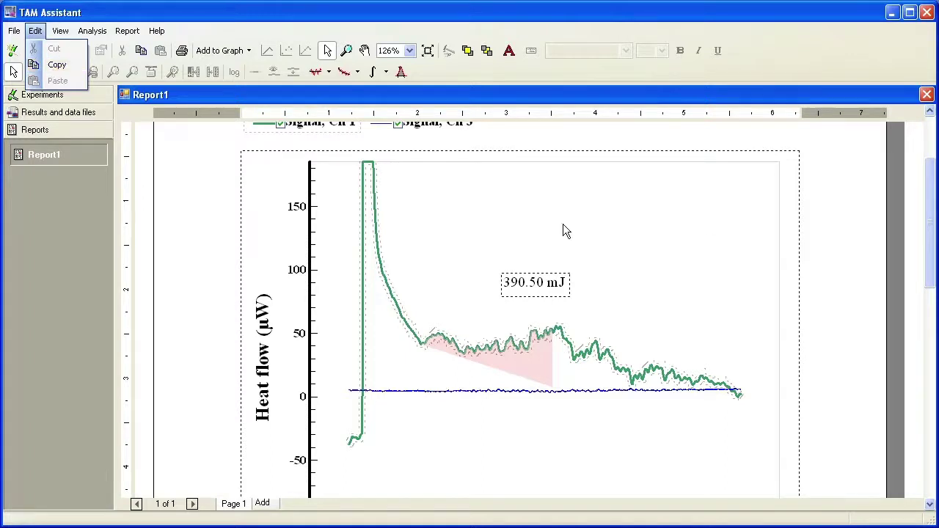
click(258, 28)
- Save the report under the file name gef in the applications data folder
click(15, 31)
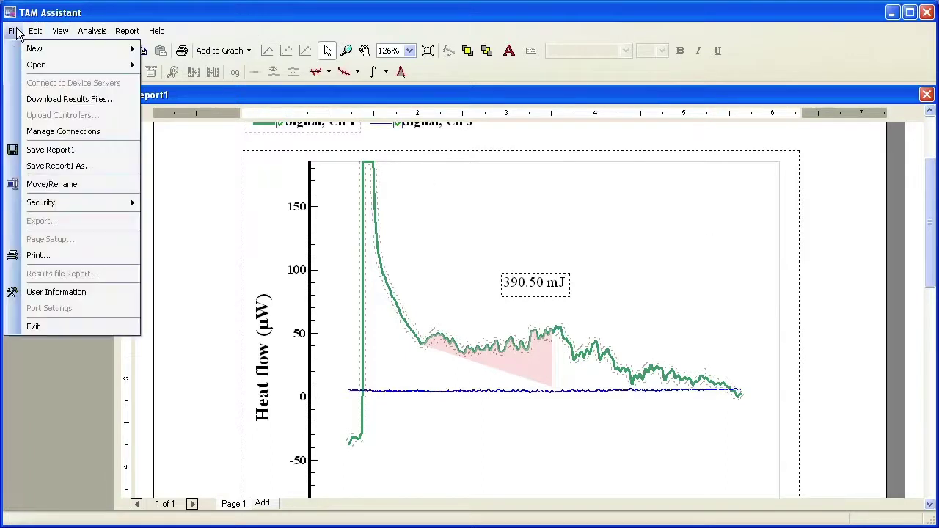
click(66, 167)
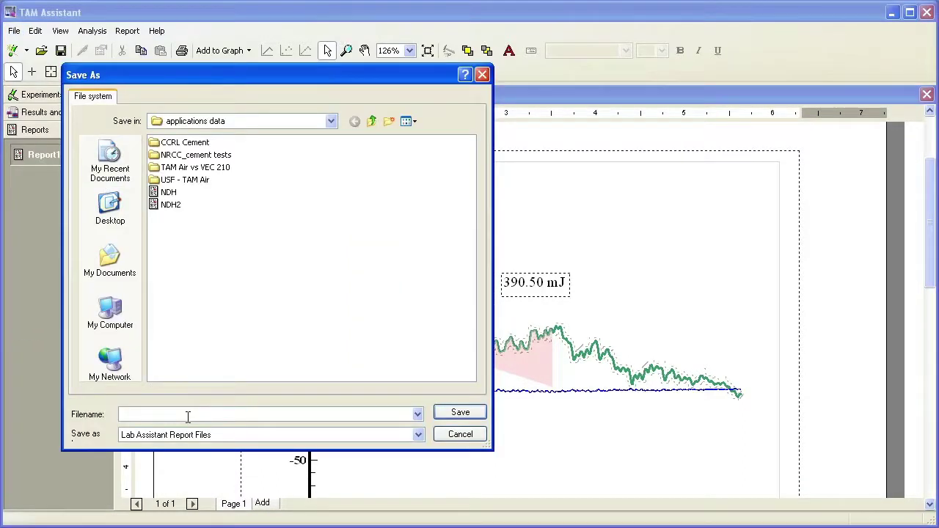
click(460, 413)
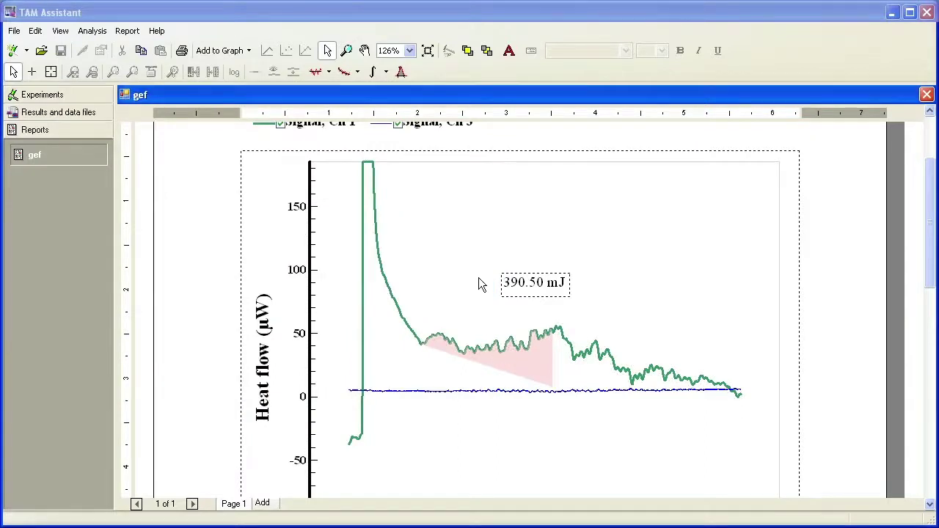
- Open the NRCC_SampleA_admix (6-24-09) results and start a results file report, keeping the preselected information sections
click(46, 113)
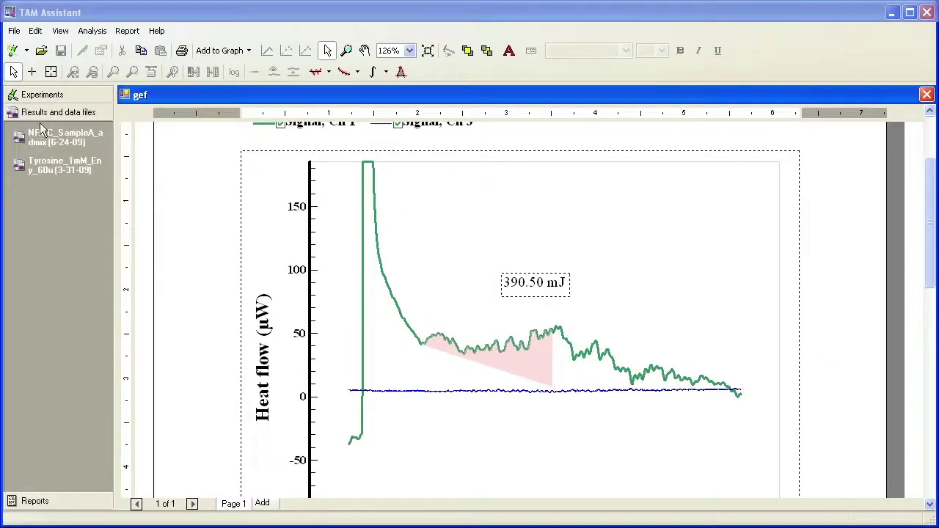
double_click(88, 135)
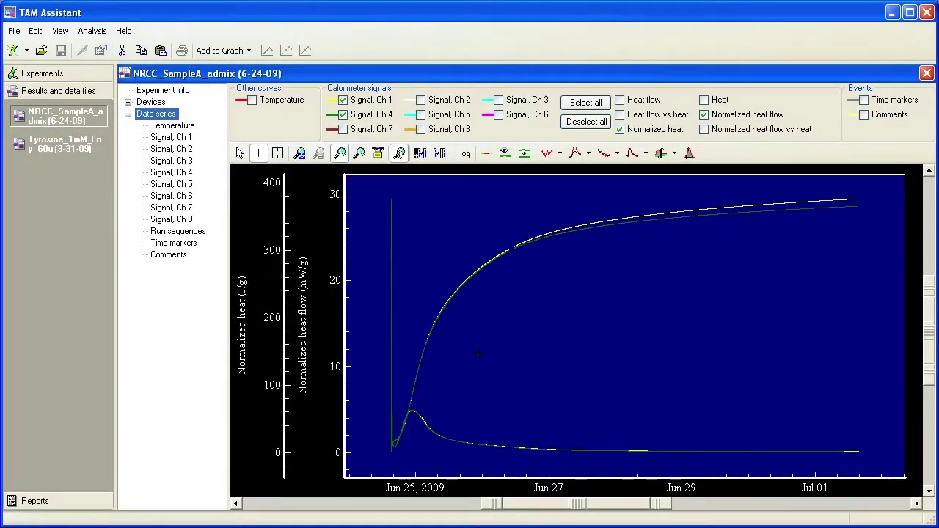
click(15, 32)
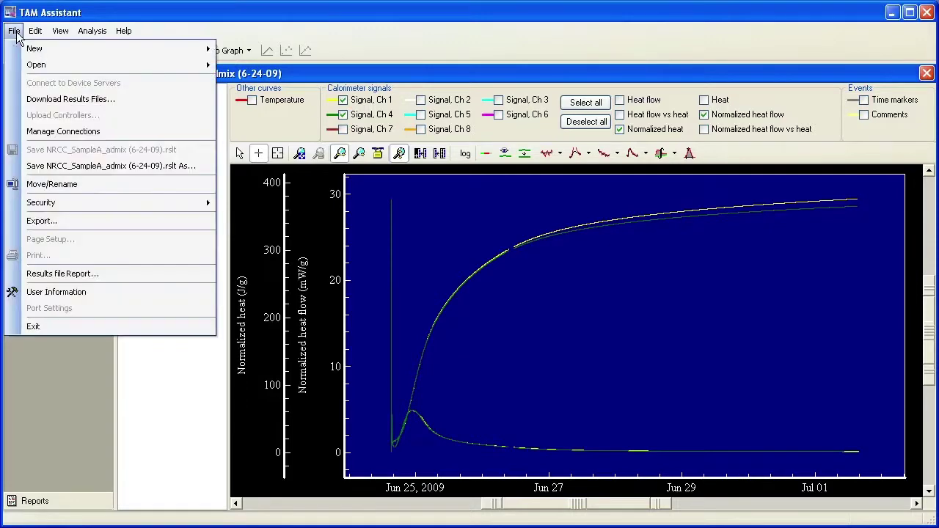
click(63, 274)
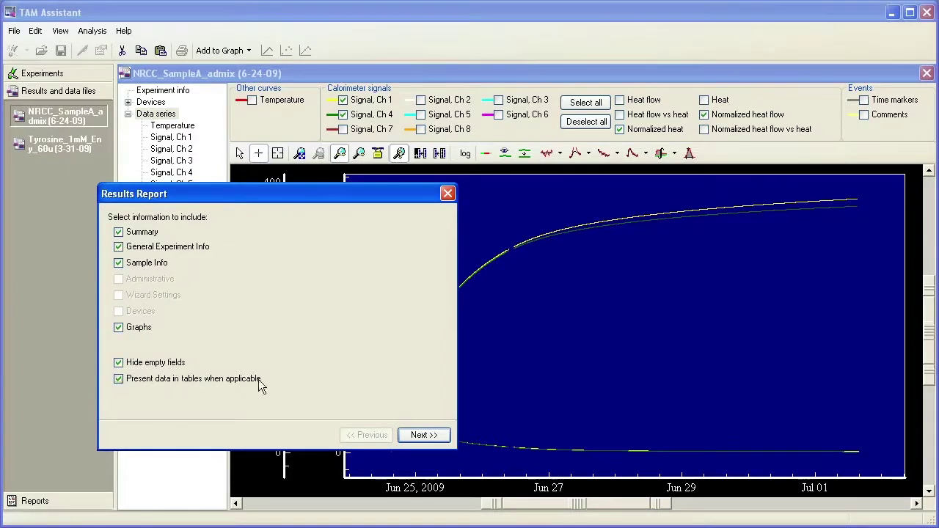
click(424, 435)
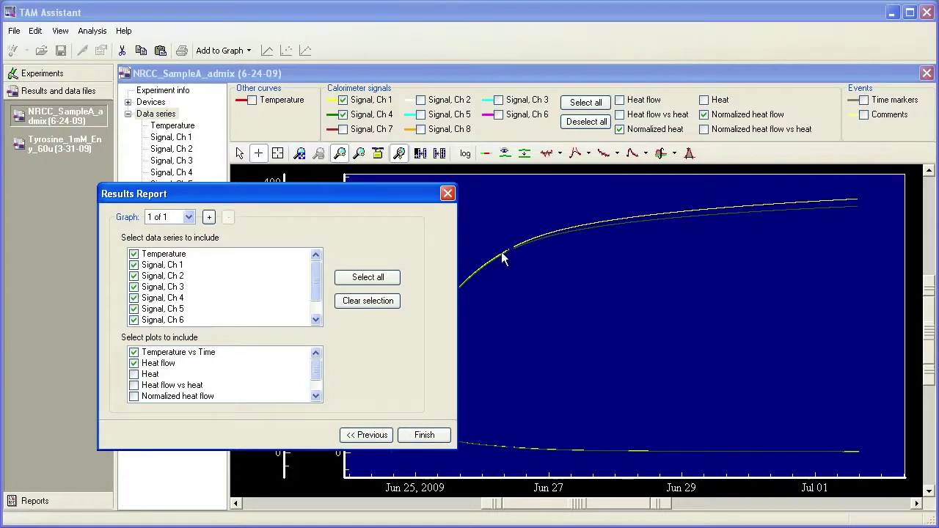
- Exclude Temperature and Signal, Ch 2 through Ch 8 from the report graph, keeping only Signal, Ch 1
click(174, 256)
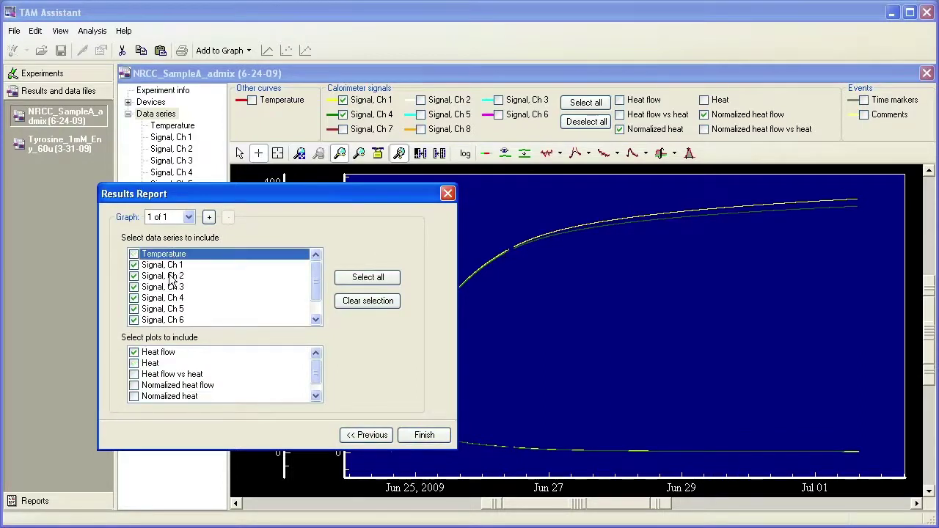
click(169, 276)
click(167, 287)
click(167, 298)
click(167, 309)
click(167, 320)
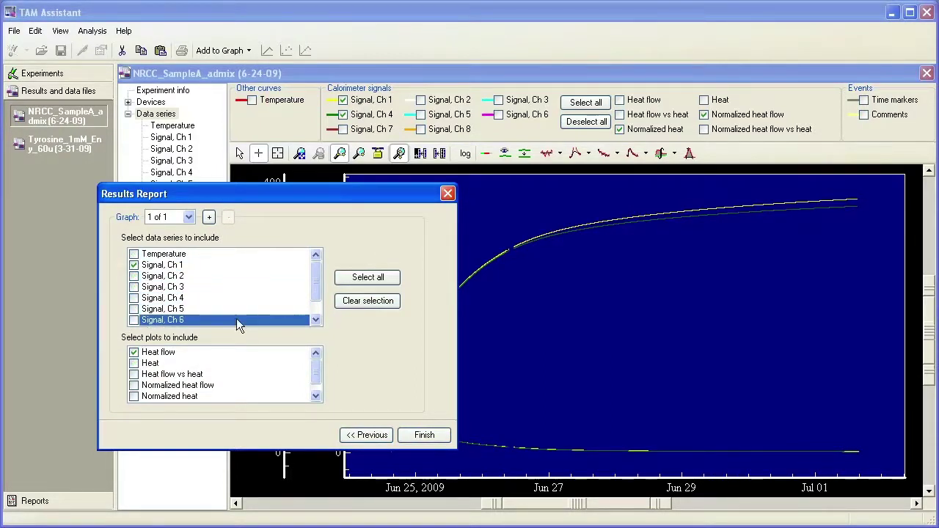
scroll(316, 286, down, 1)
click(167, 310)
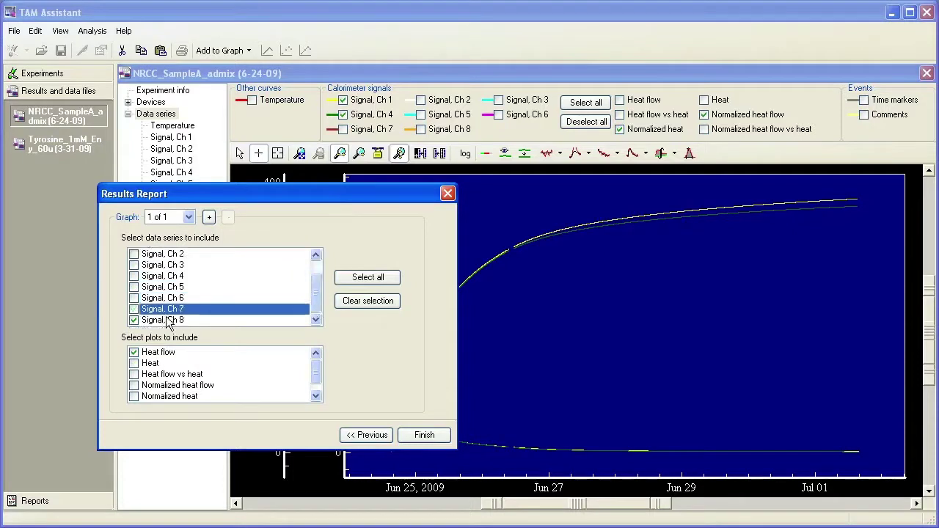
click(169, 320)
- Replace the Heat flow plot in the report graph with the Normalized heat flow and Normalized heat plots
click(143, 355)
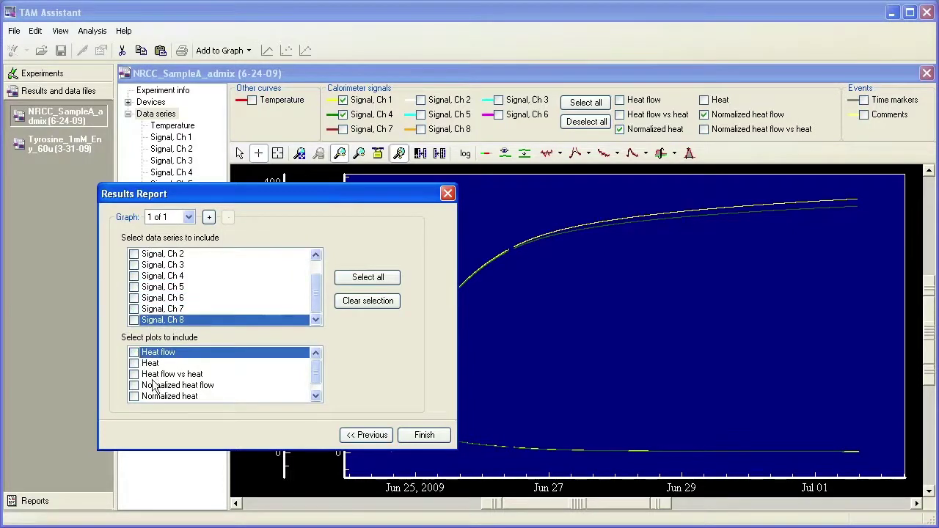
click(139, 387)
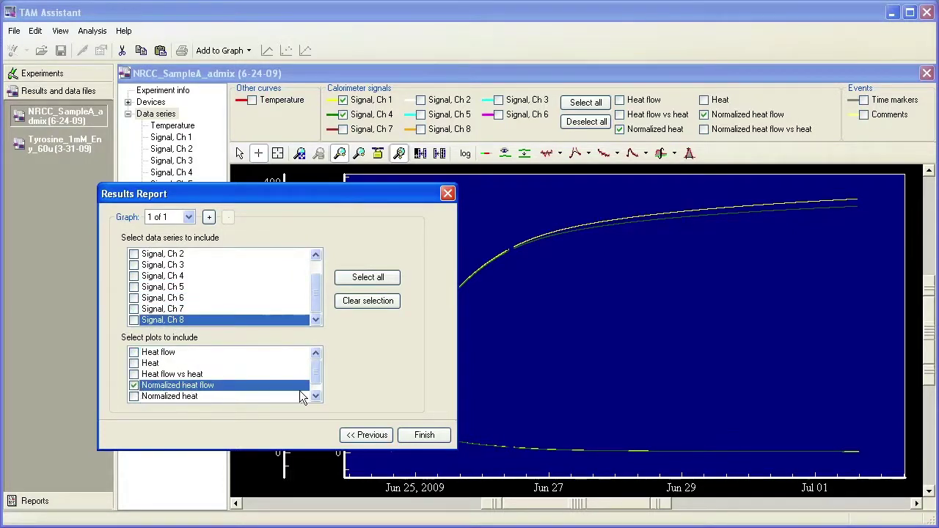
click(316, 396)
click(134, 386)
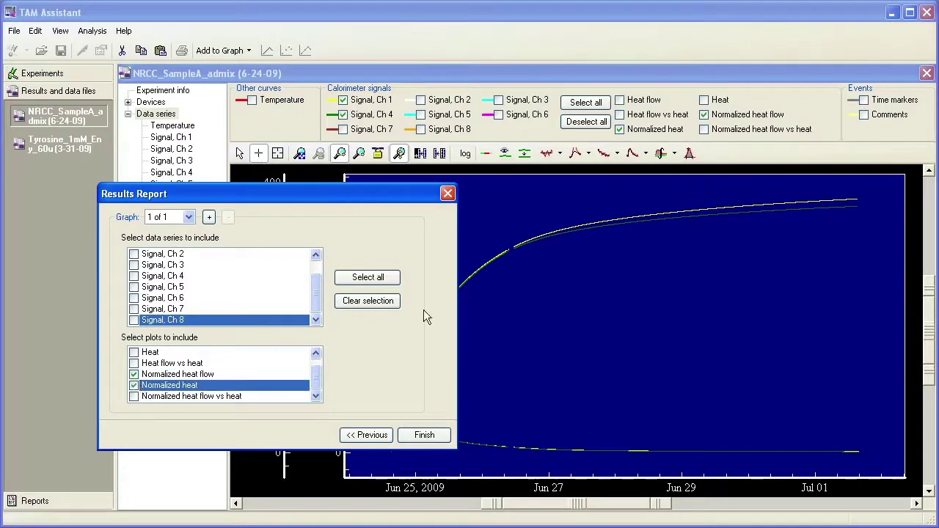
- Generate the results report and review its sample information on page 1 and the normalized heat graph on page 2
click(424, 435)
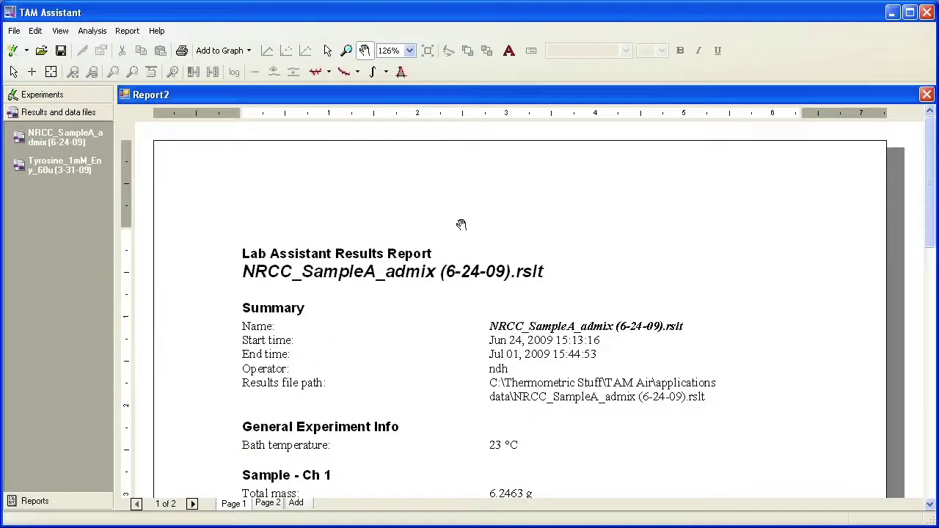
click(100, 503)
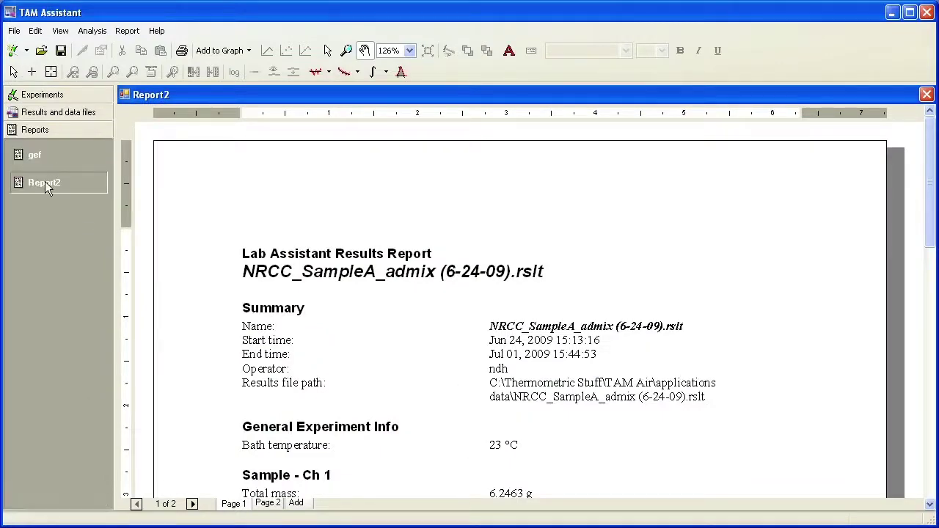
drag(931, 206, 929, 289)
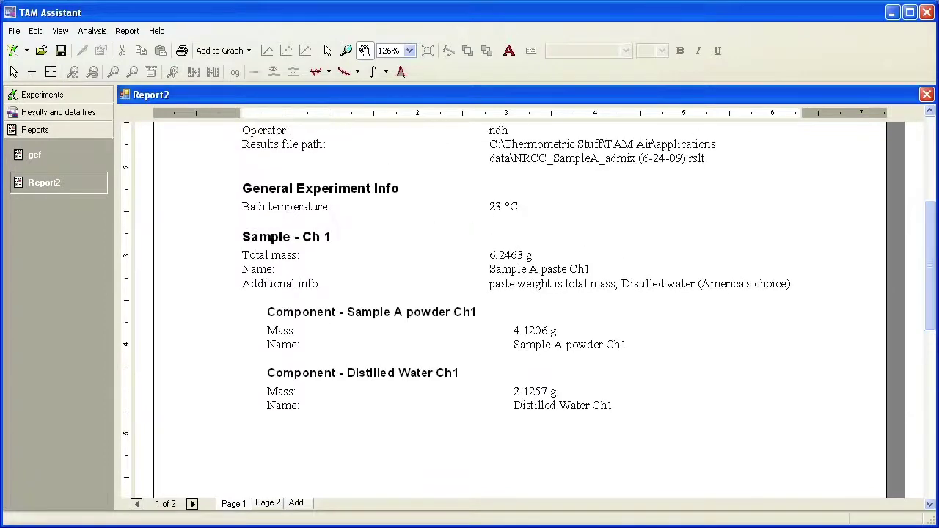
click(268, 505)
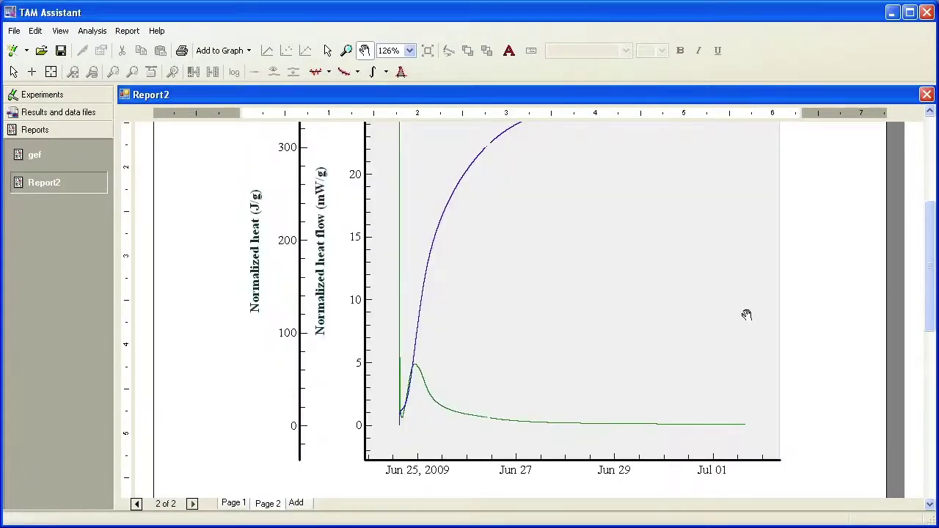
drag(928, 325, 935, 296)
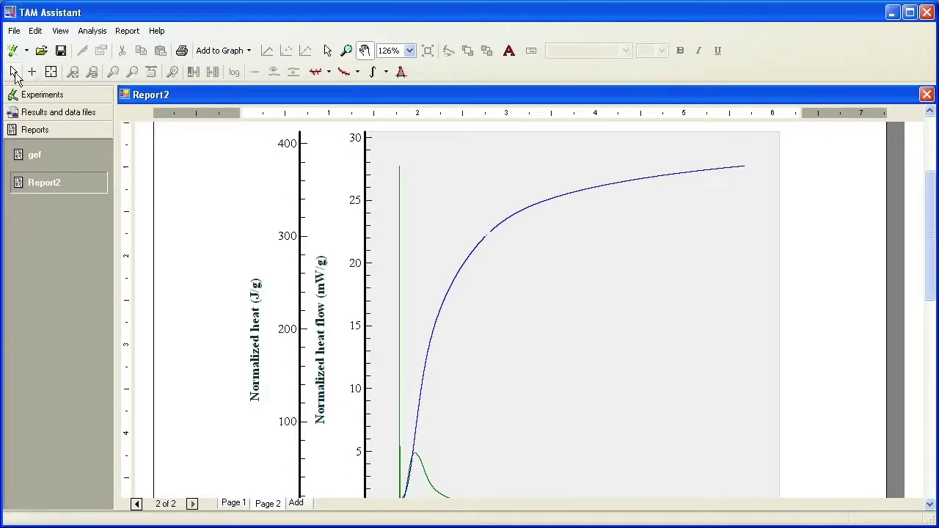
click(13, 71)
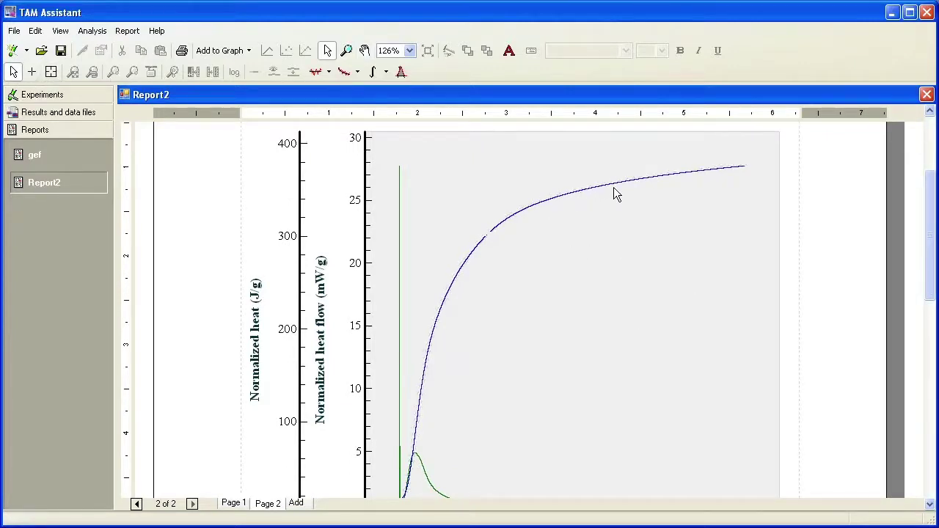
click(50, 71)
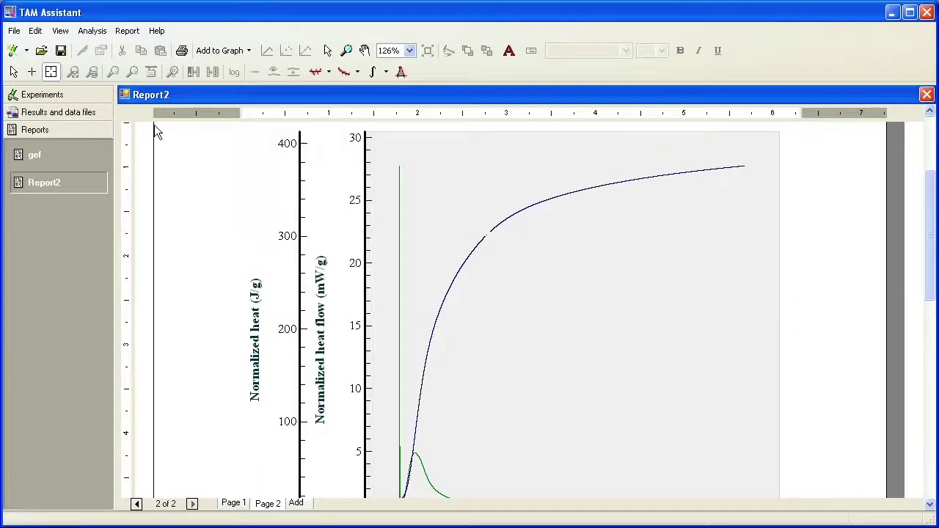
- Save the results report under the file name sdh in the applications data folder
click(14, 31)
click(57, 166)
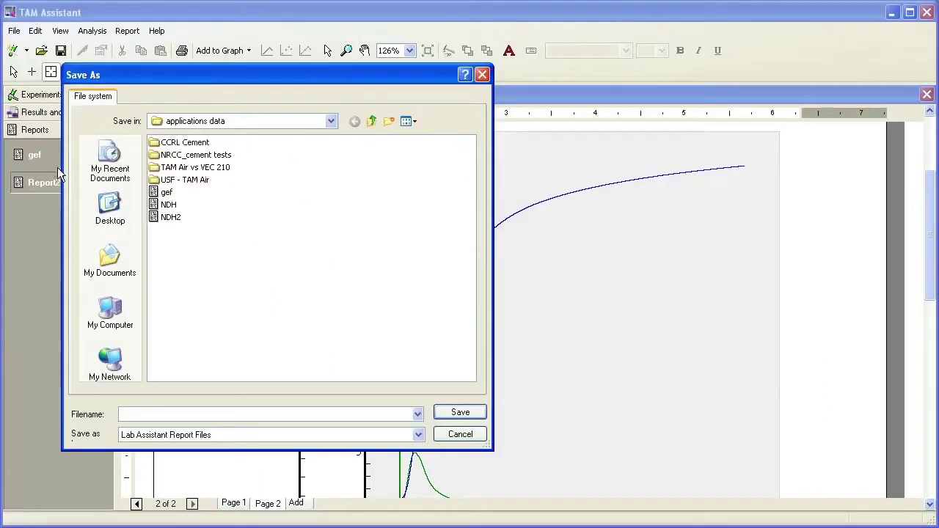
text(sdh)
click(442, 415)
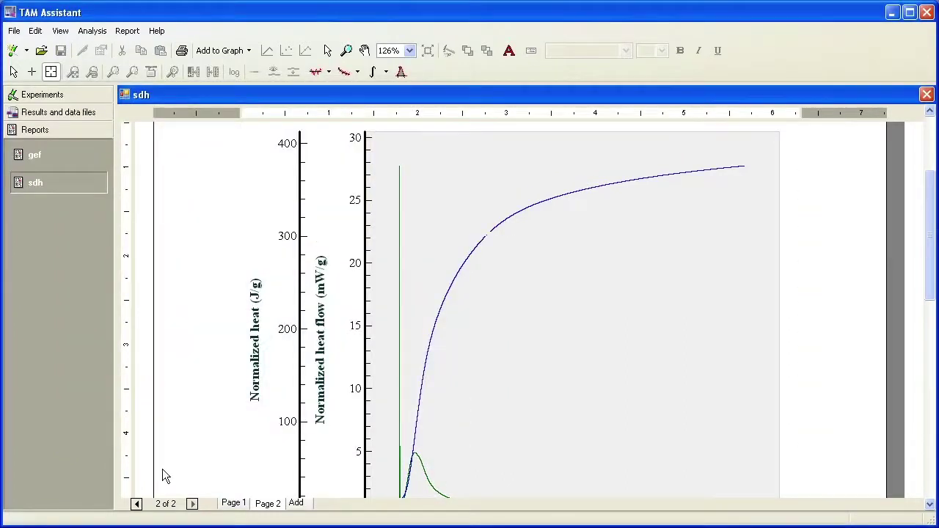